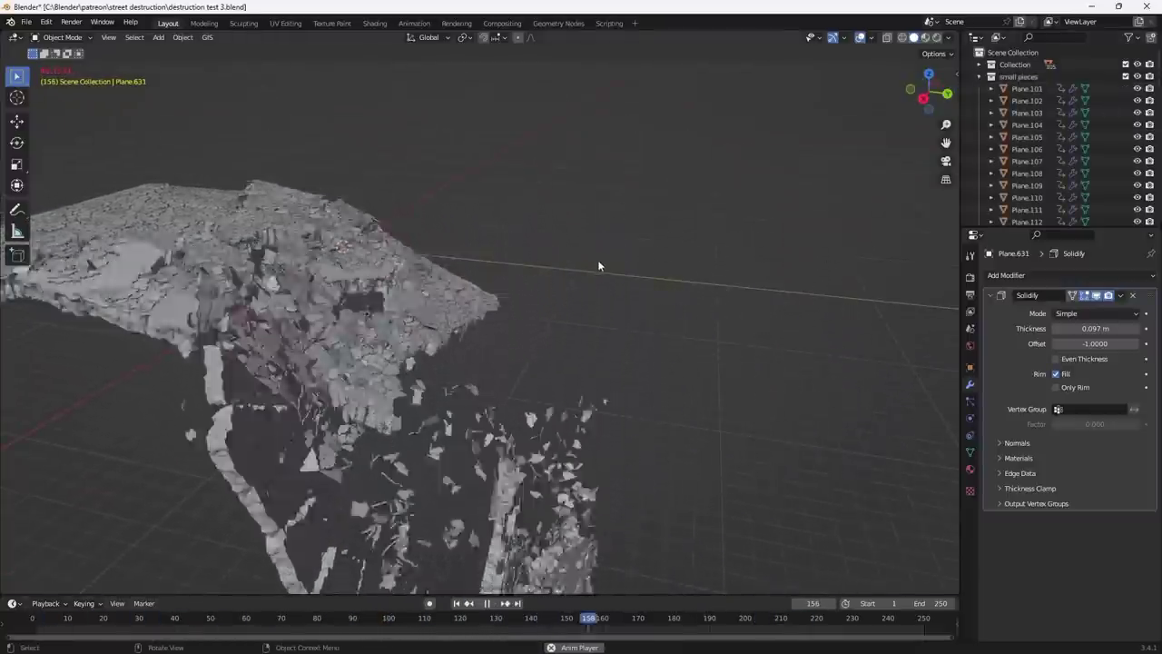
# Save destruction test 3.blend and orbit around the fractured ground slab to inspect the cracks
pyautogui.hotkey('ctrl', 's')
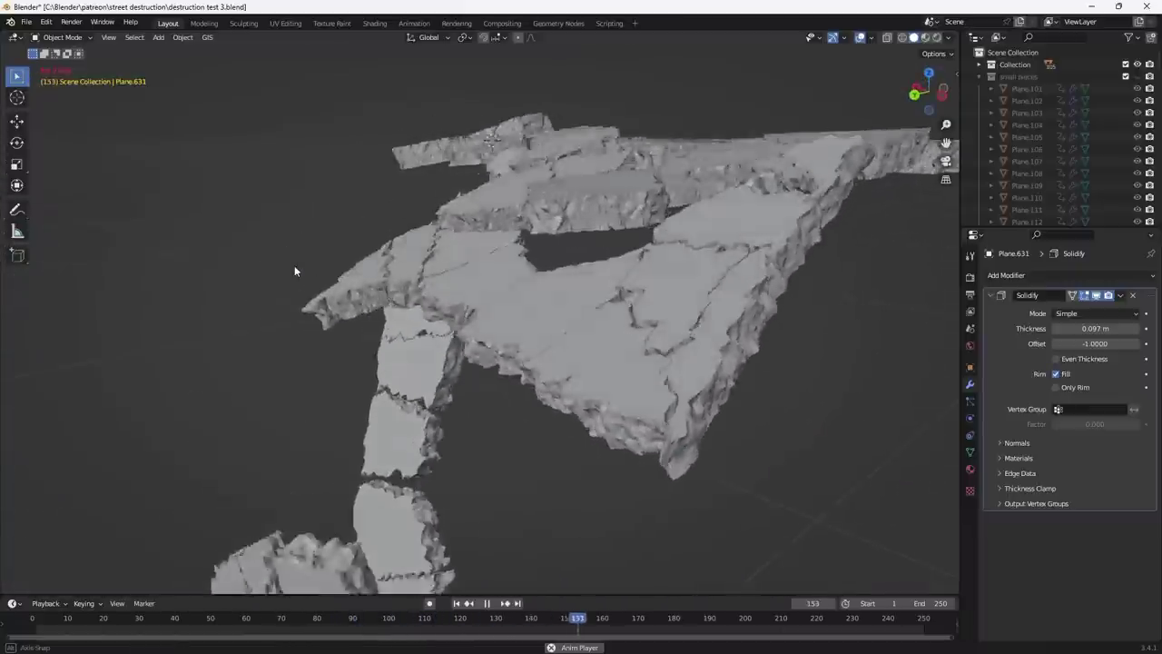
pyautogui.moveTo(294, 269); pyautogui.dragTo(429, 495, button='middle')
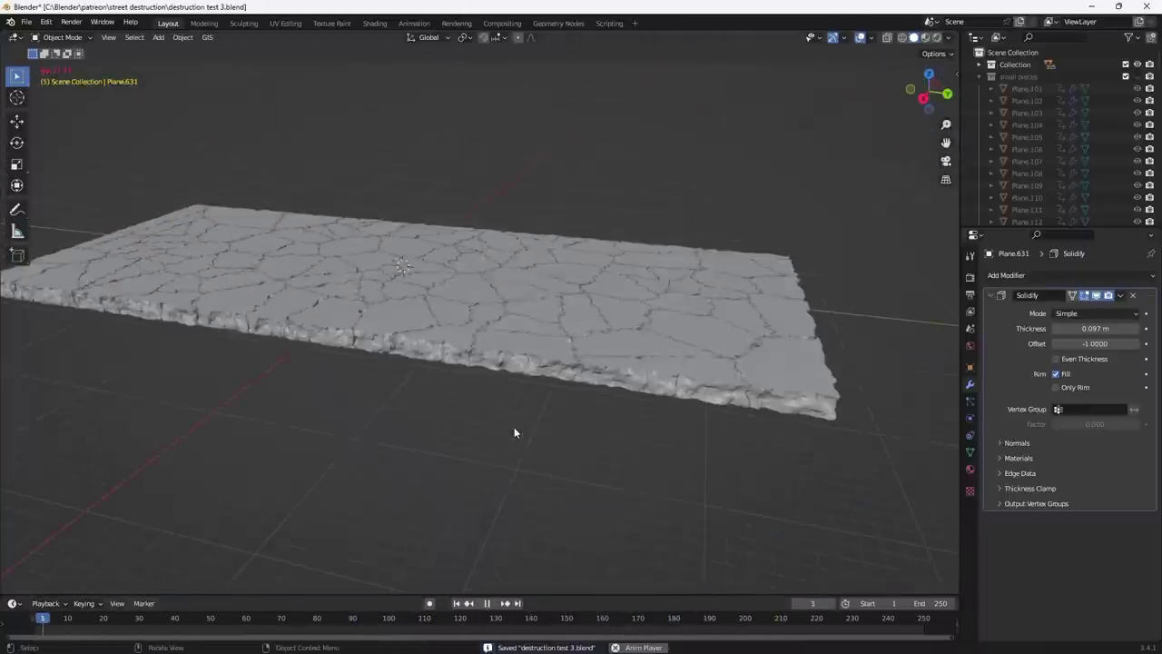
pyautogui.moveTo(514, 427); pyautogui.dragTo(531, 411, button='middle')
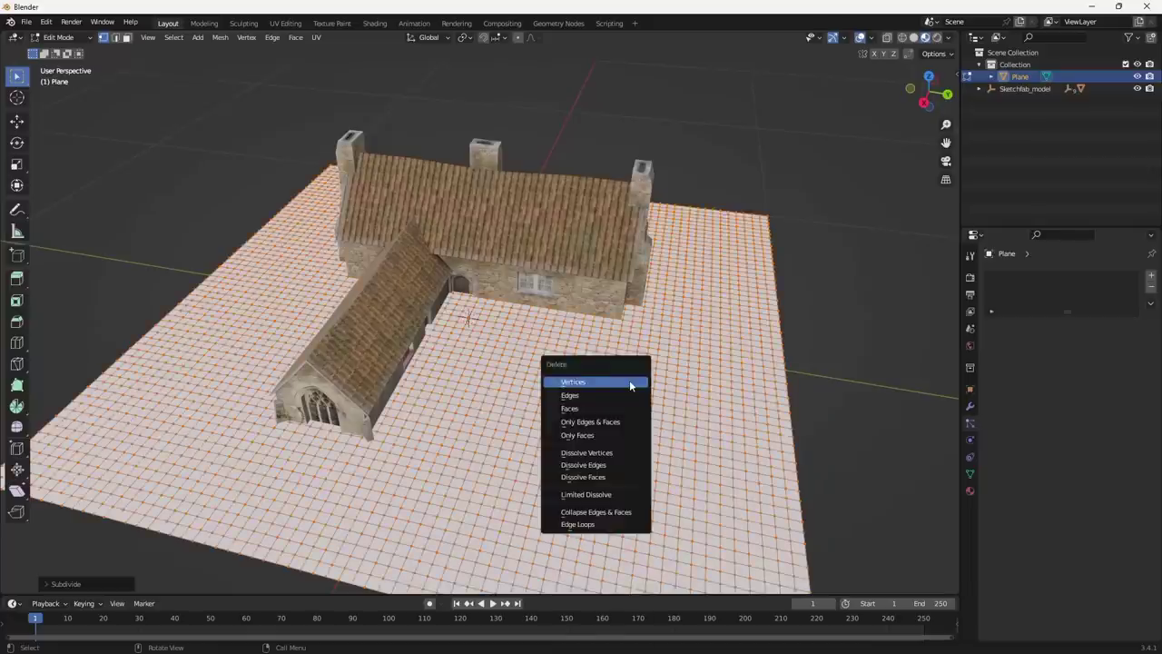
# Reduce the grid plane to edges only and view the house from the Right orthographic side
pyautogui.click(609, 435)
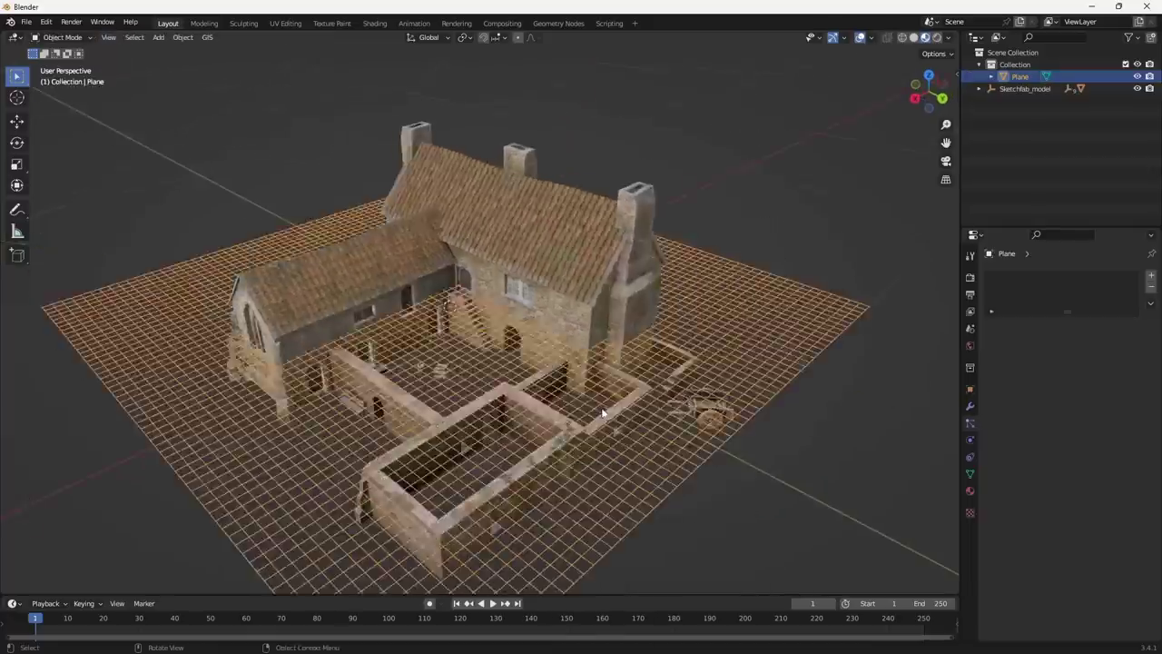
pyautogui.scroll(-3, 601, 413)
pyautogui.press('KP_3')
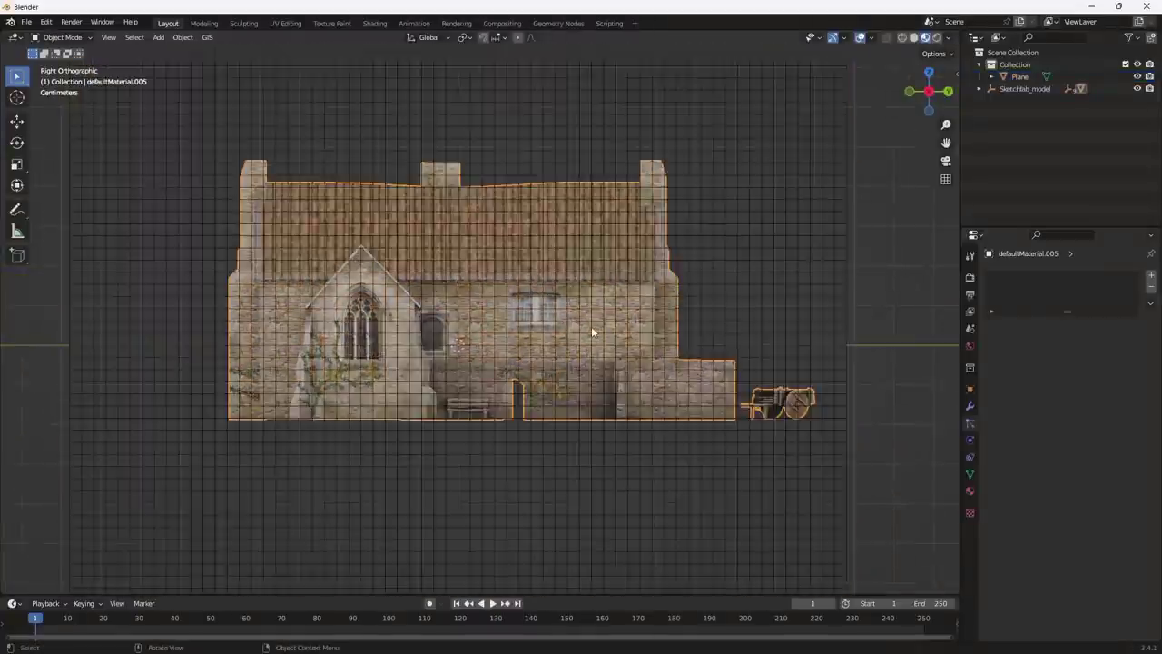
pyautogui.scroll(-3, 591, 326)
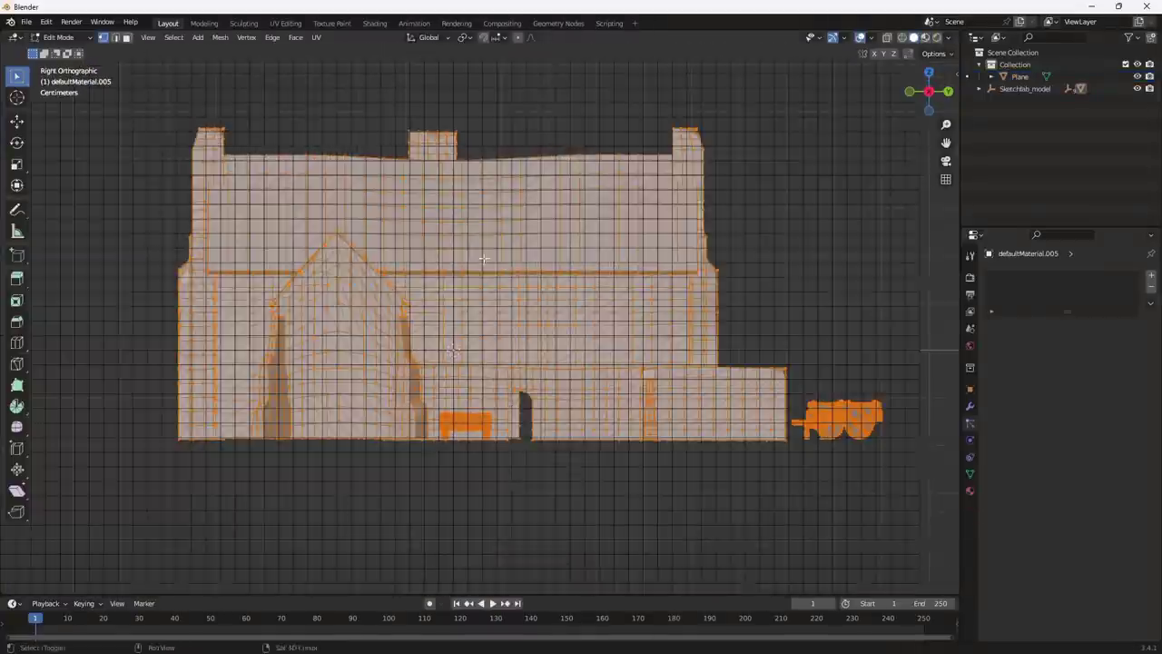
pyautogui.scroll(-3, 483, 259)
pyautogui.click(220, 37)
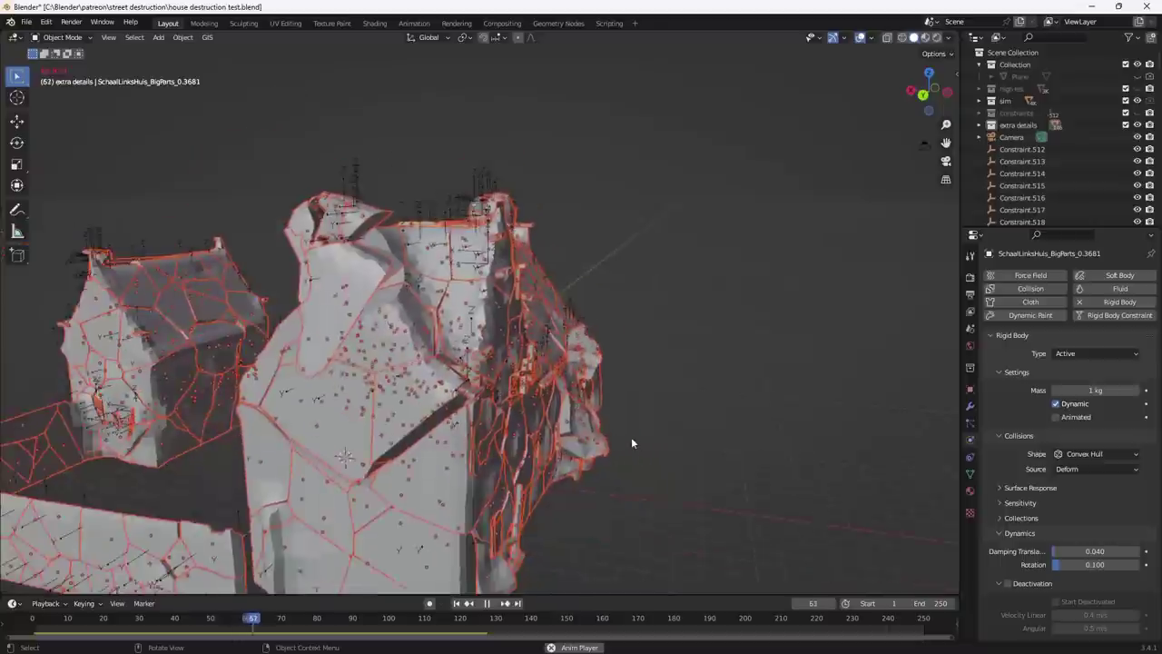
# Pull back to a wider view of the collapsing house simulation
pyautogui.moveTo(633, 443); pyautogui.dragTo(458, 441, button='middle')
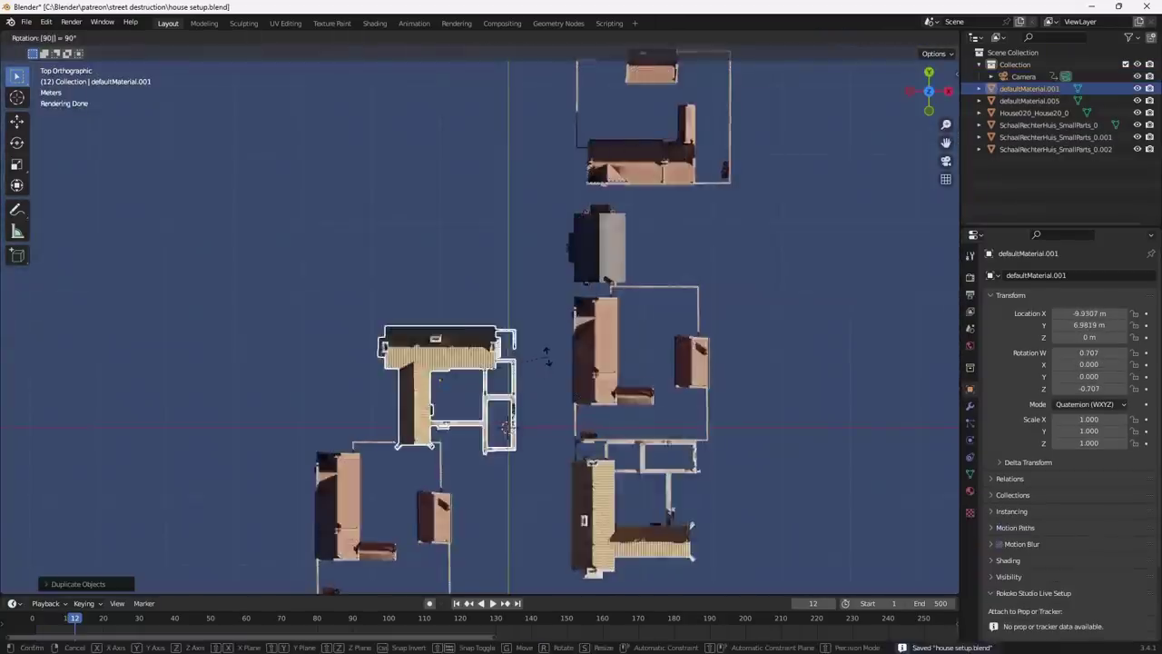
# Place the duplicated house, save house setup.blend, and clear its rotation in top view
pyautogui.scroll(5, 500, 362)
pyautogui.click(557, 323)
pyautogui.moveTo(556, 323); pyautogui.dragTo(283, 293, button='middle')
pyautogui.hotkey('ctrl', 's')
pyautogui.press('KP_7')
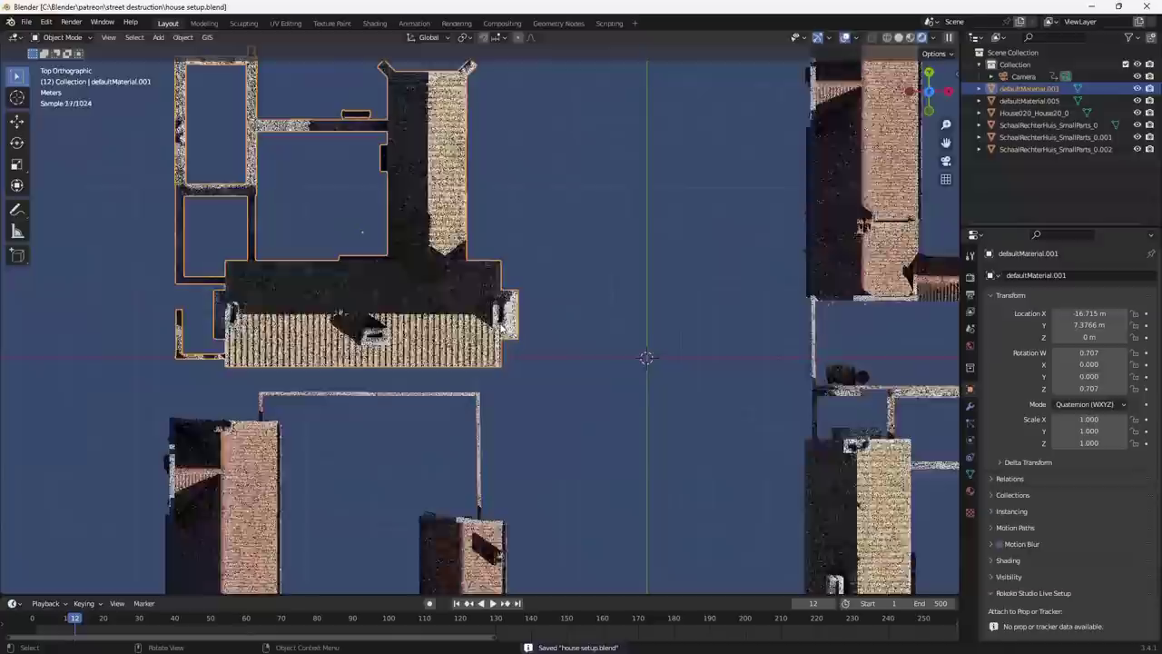
pyautogui.hotkey('alt', 'r')
pyautogui.press('g')
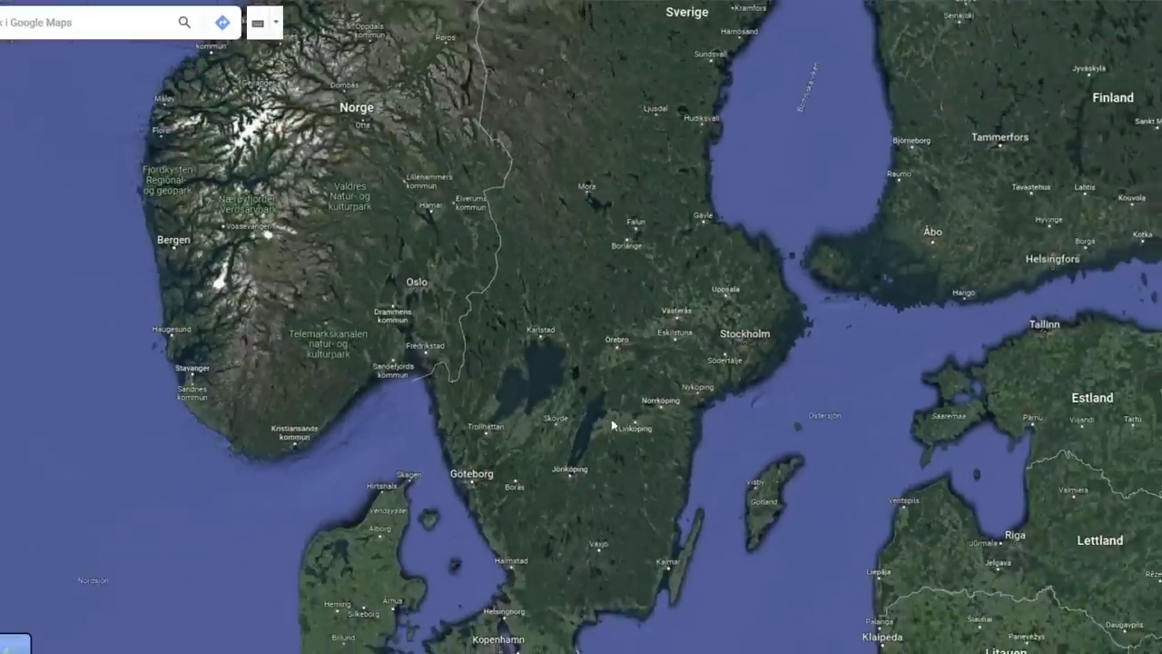
# Zoom the map onto Gotland and look along the town wall and cobbled street in Street View
pyautogui.scroll(5, 539, 309)
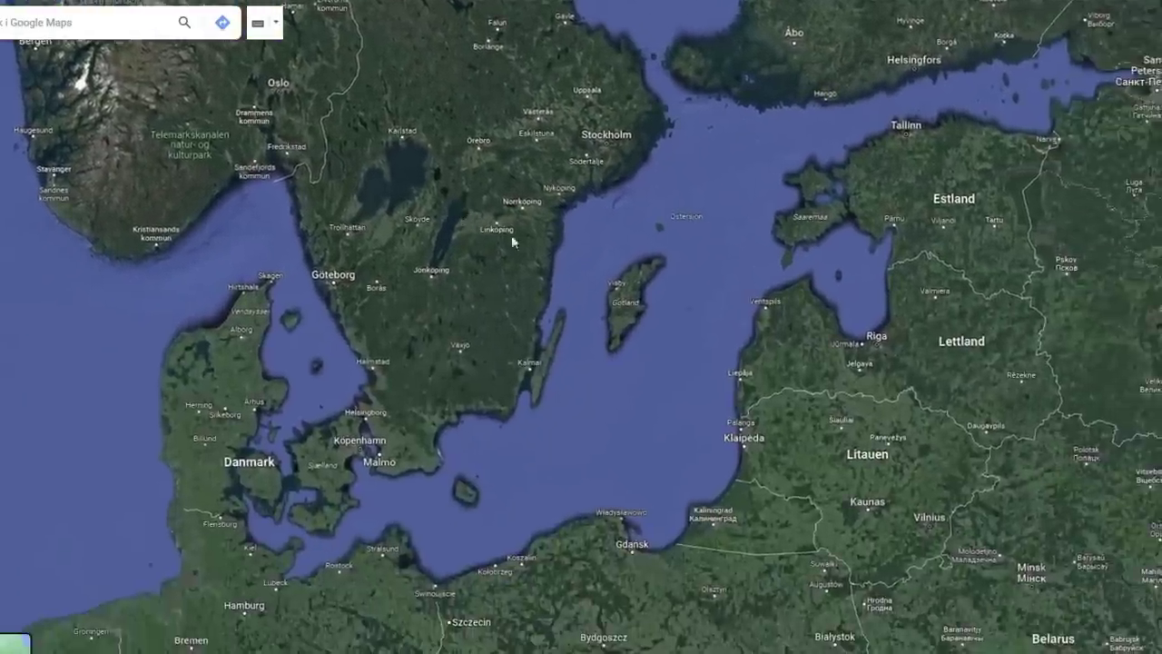
pyautogui.scroll(5, 598, 305)
pyautogui.scroll(5, 598, 306)
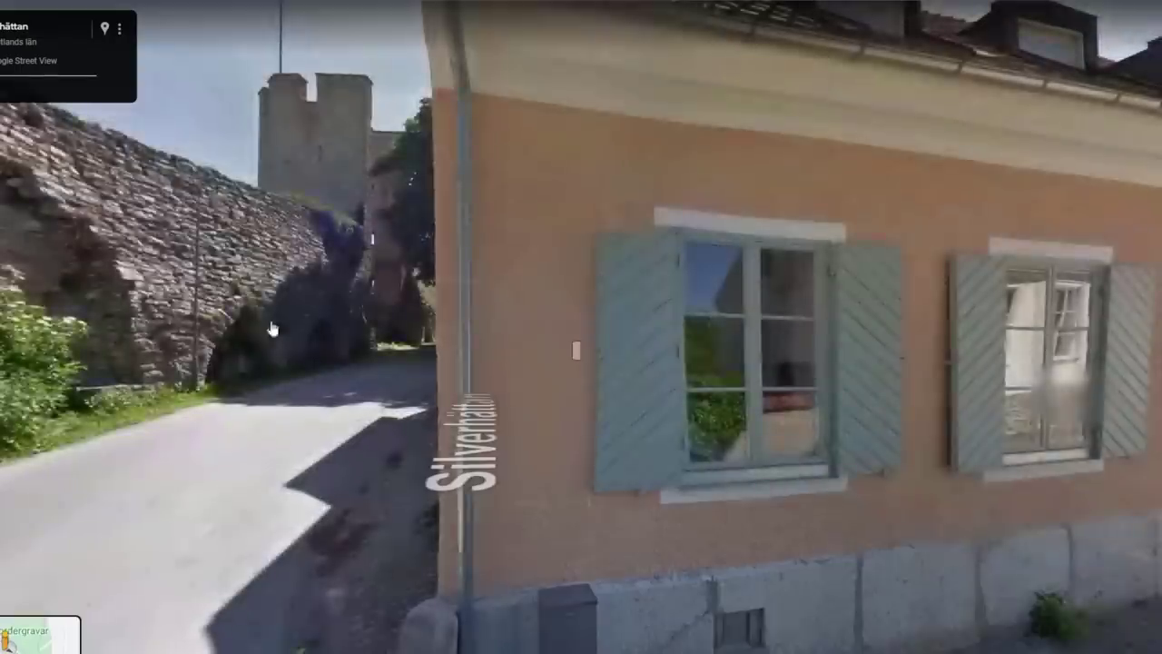
pyautogui.press('Left')
pyautogui.press('Left')
pyautogui.press('Left')
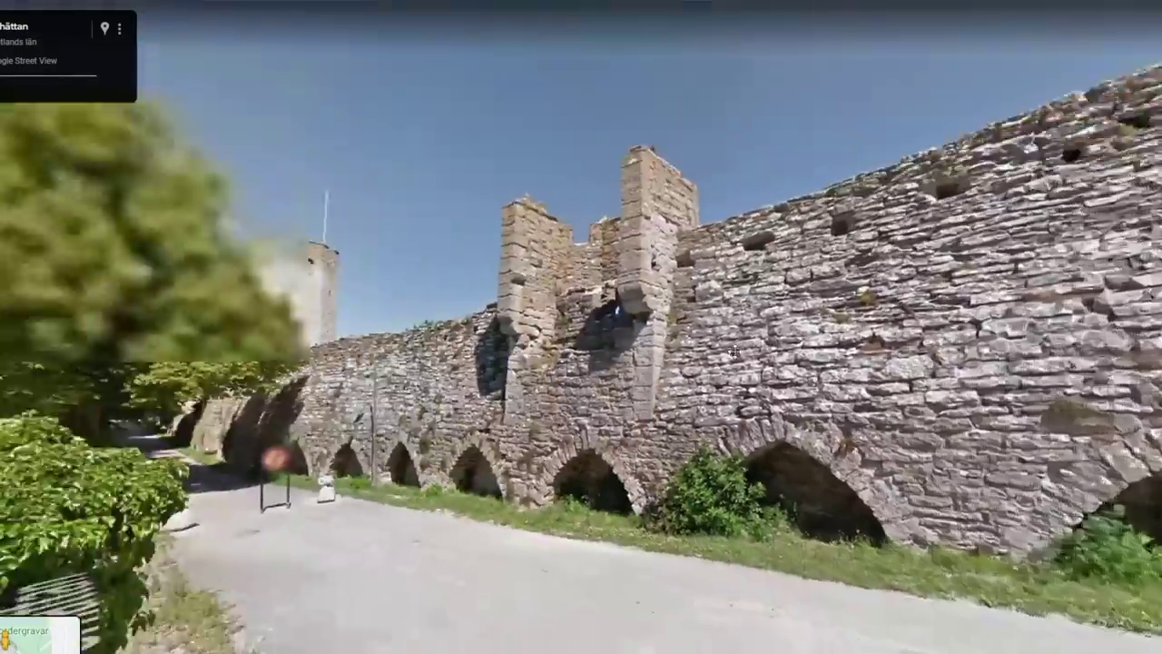
pyautogui.press('Left')
pyautogui.press('Left')
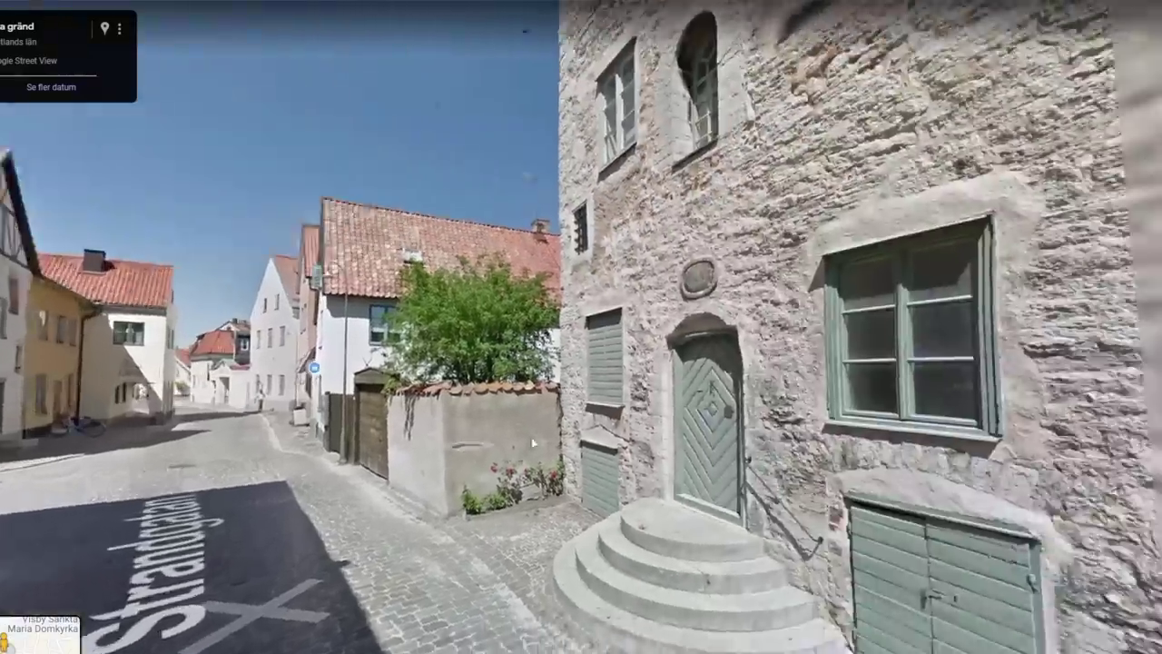
pyautogui.press('Right')
pyautogui.press('Right')
pyautogui.press('Right')
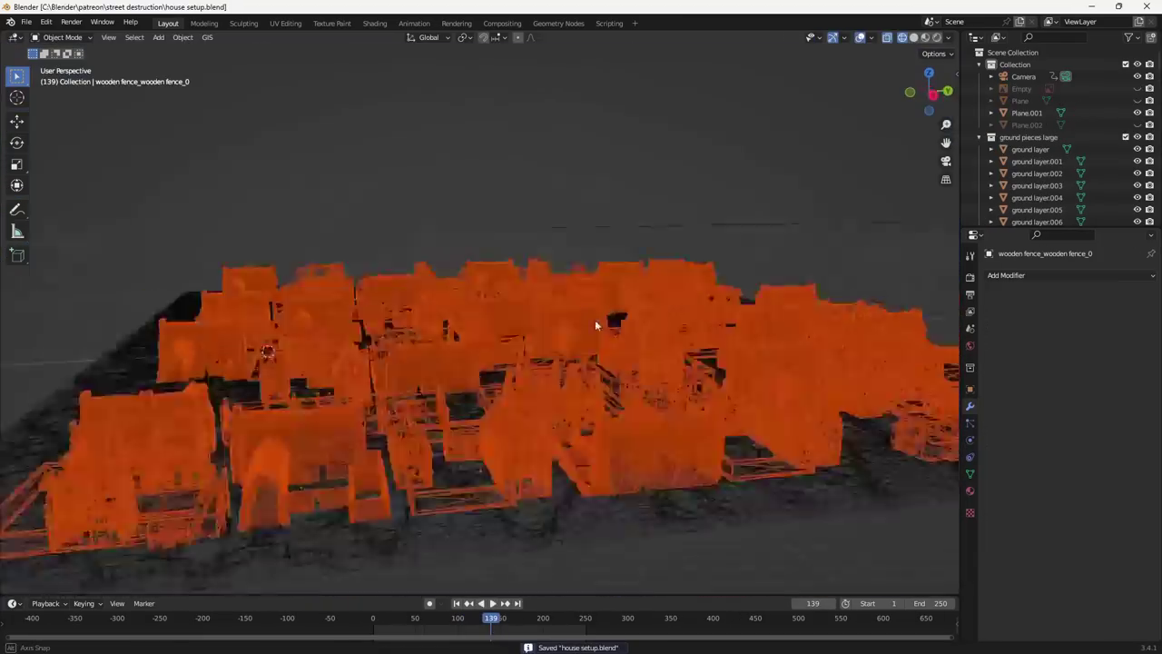
# Move the selected houses into a new collection, typing 'h' for its name
pyautogui.press('m')
pyautogui.click(594, 320)
pyautogui.write('h')
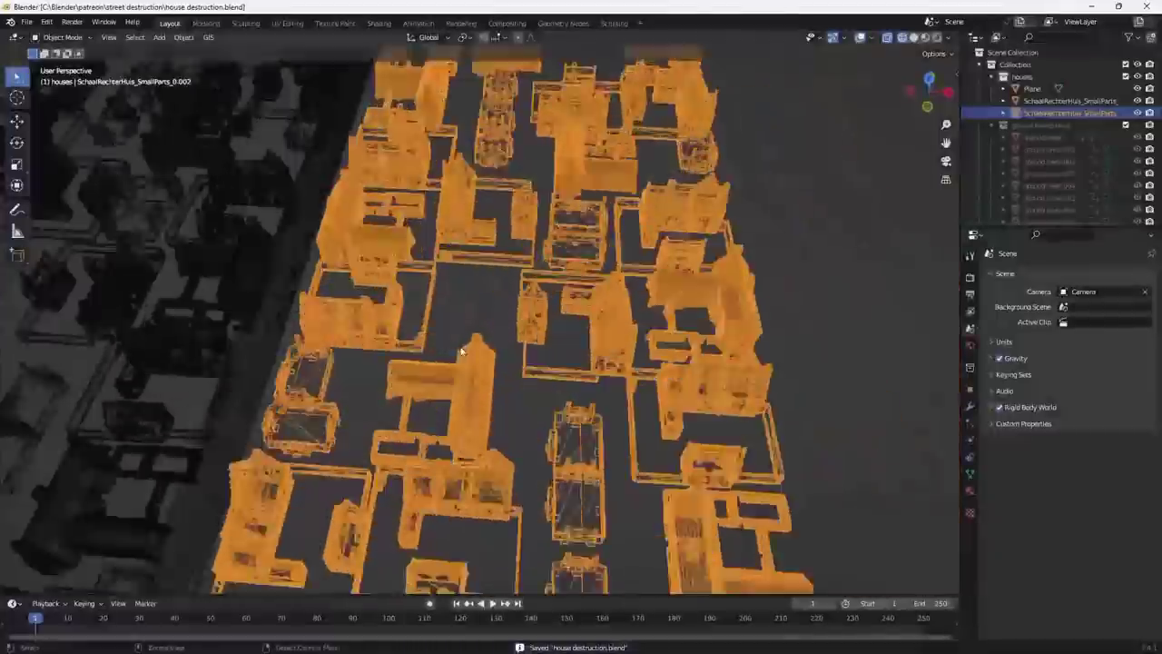
# In Edit Mode top view, circle-select the small parts across several houses
pyautogui.press('Tab')
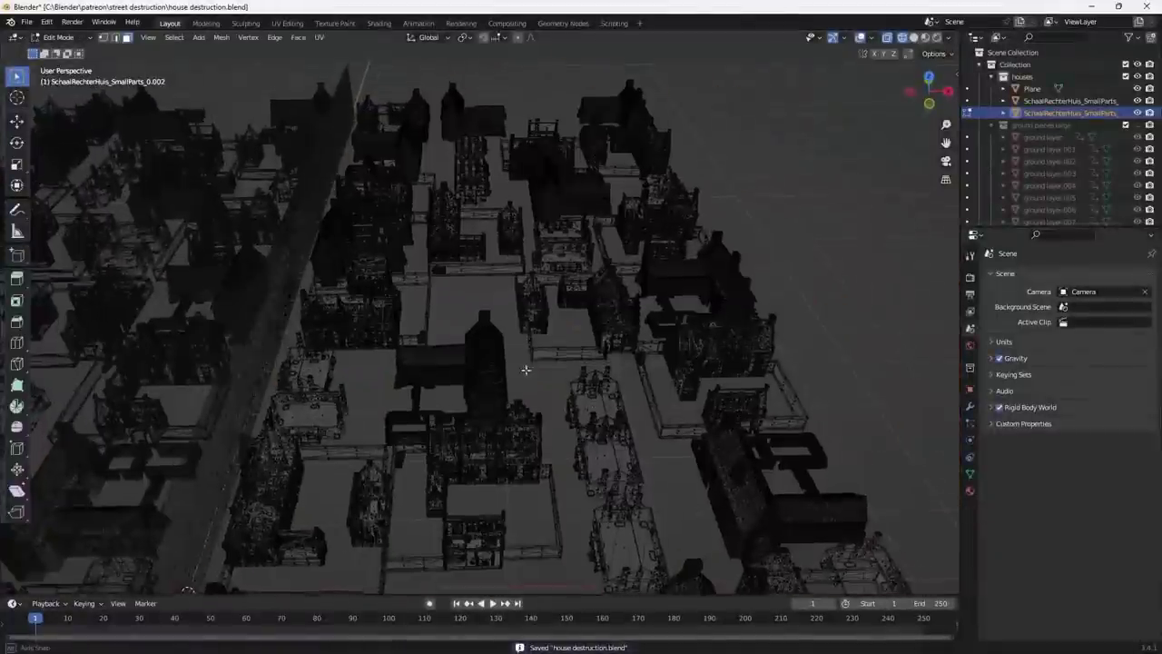
pyautogui.press('KP_7')
pyautogui.press('c')
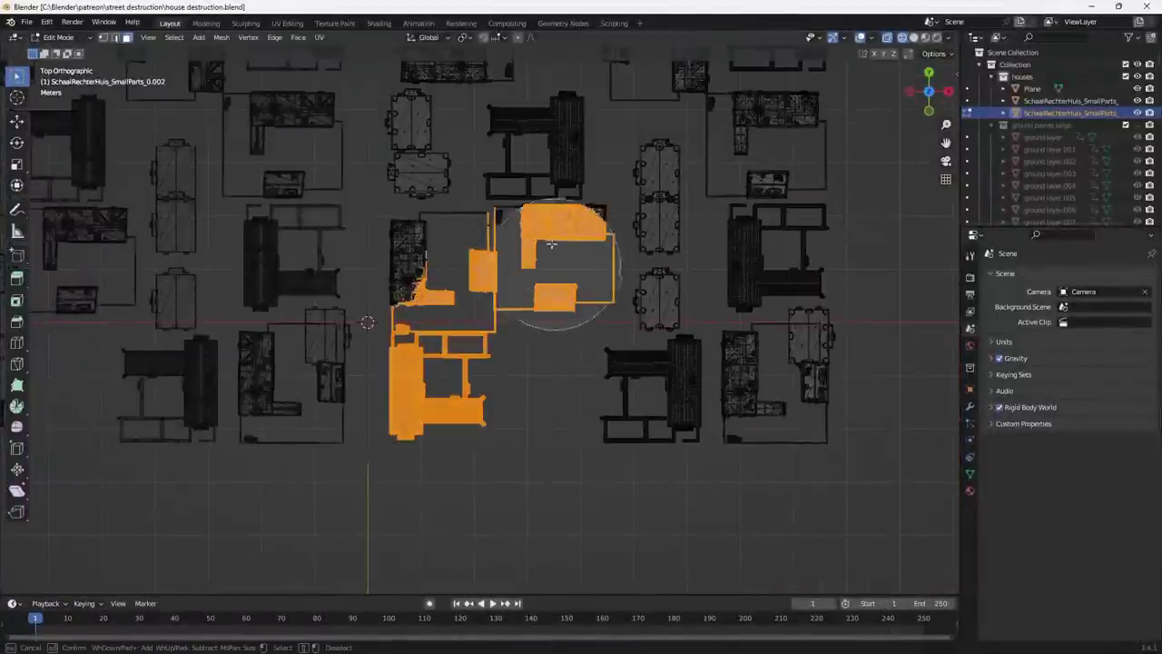
pyautogui.keyDown('shift'); pyautogui.scroll(5, 423, 302); pyautogui.keyUp('shift')
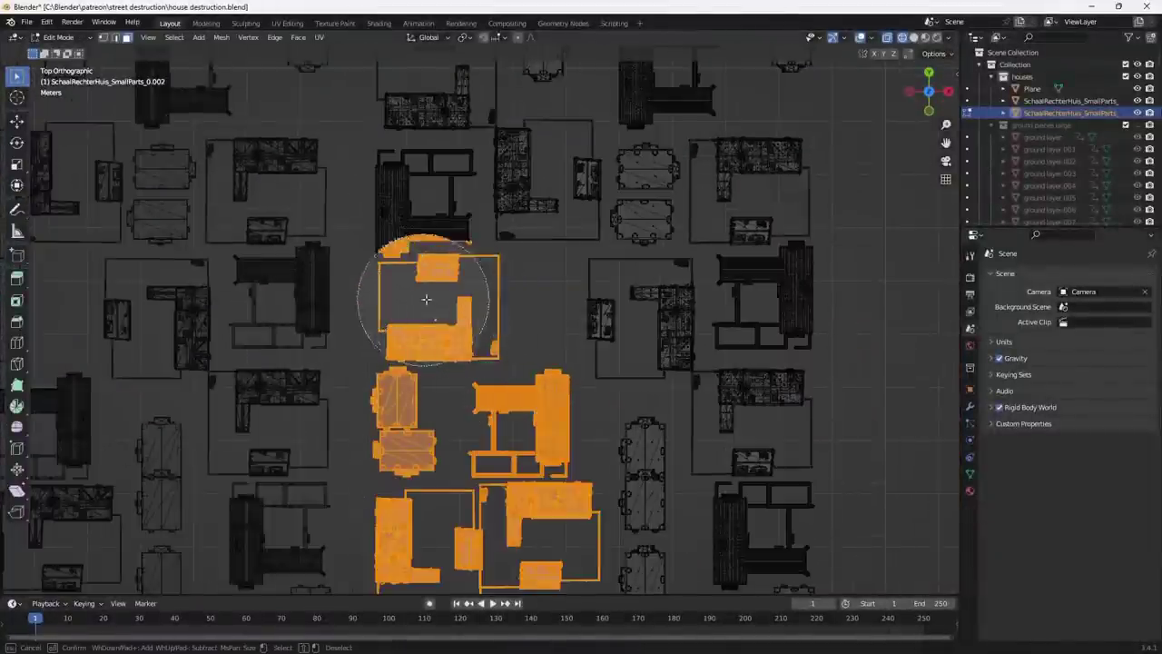
pyautogui.scroll(4, 543, 172)
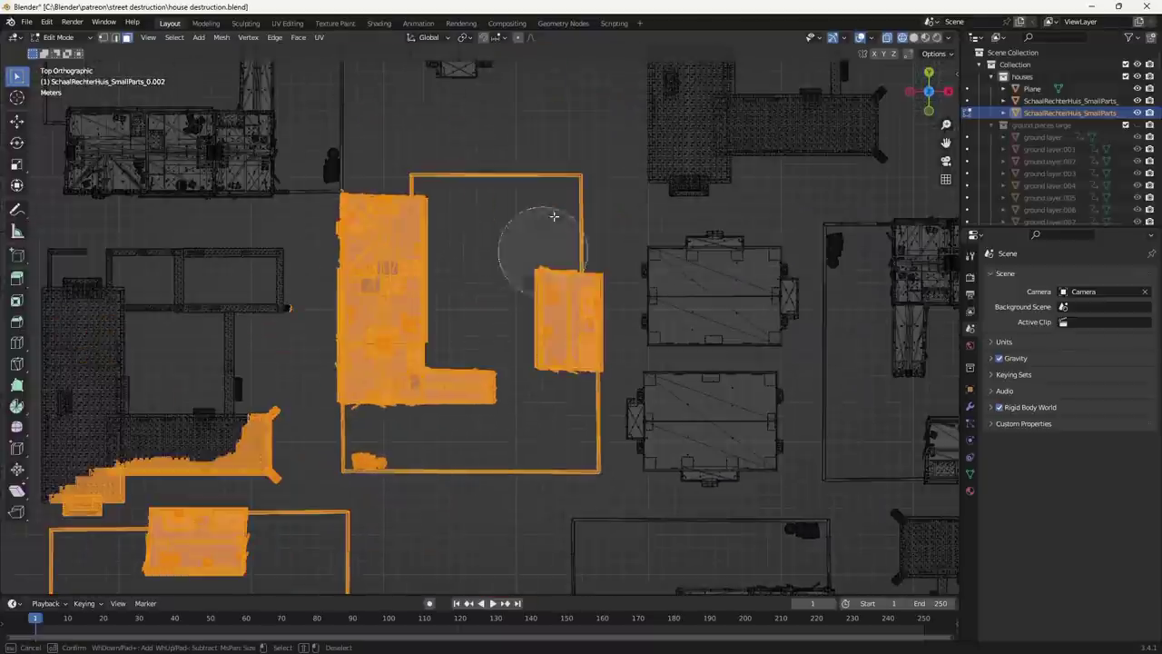
pyautogui.press('Escape')
pyautogui.scroll(-2, 403, 417)
pyautogui.keyDown('shift'); pyautogui.moveTo(405, 228); pyautogui.dragTo(464, 373, button='middle'); pyautogui.keyUp('shift')
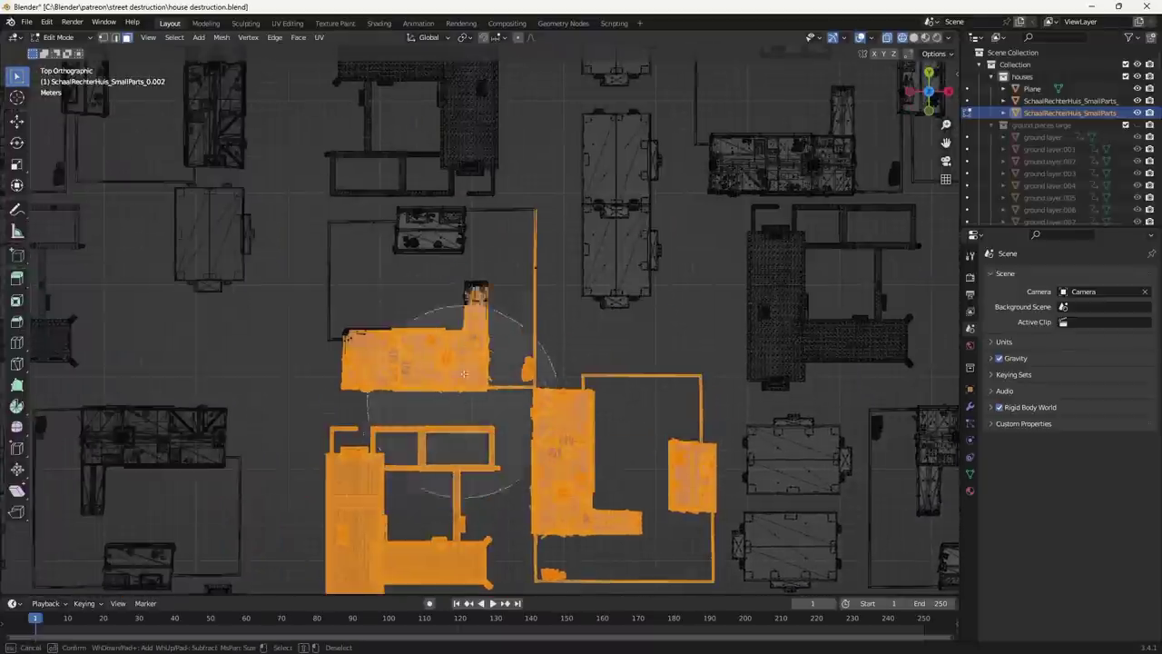
pyautogui.scroll(-5, 386, 320)
pyautogui.scroll(4, 479, 390)
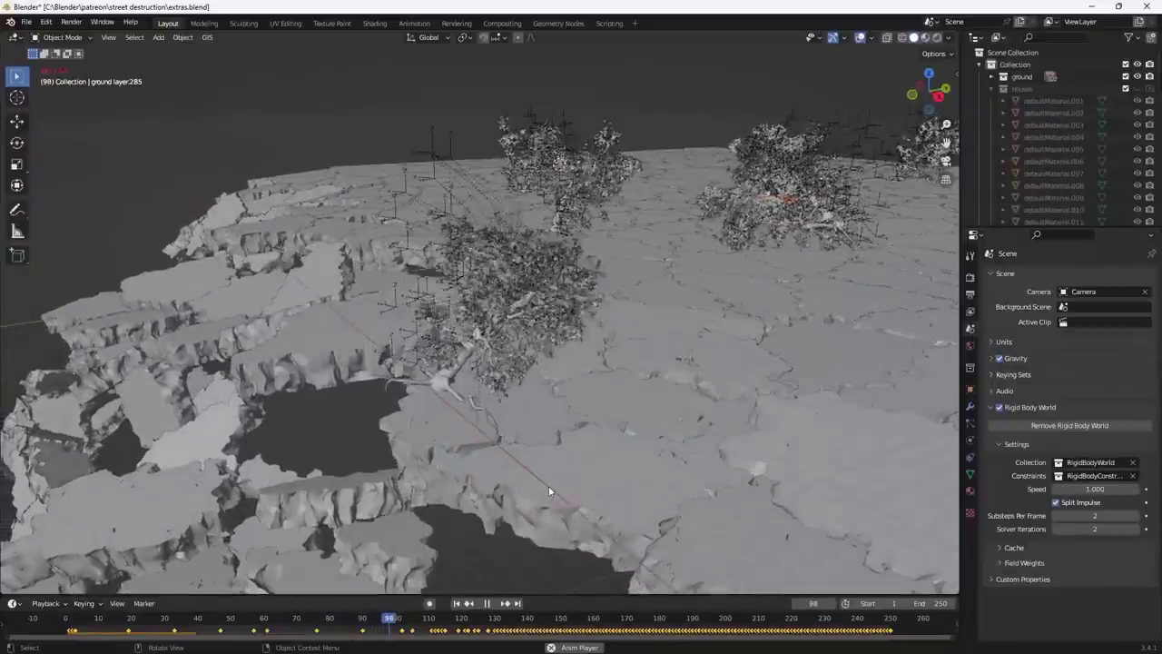
# Save the extras scene, stop playback, and filter the outliner by 'constra'
pyautogui.hotkey('ctrl', 's')
pyautogui.press('Escape')
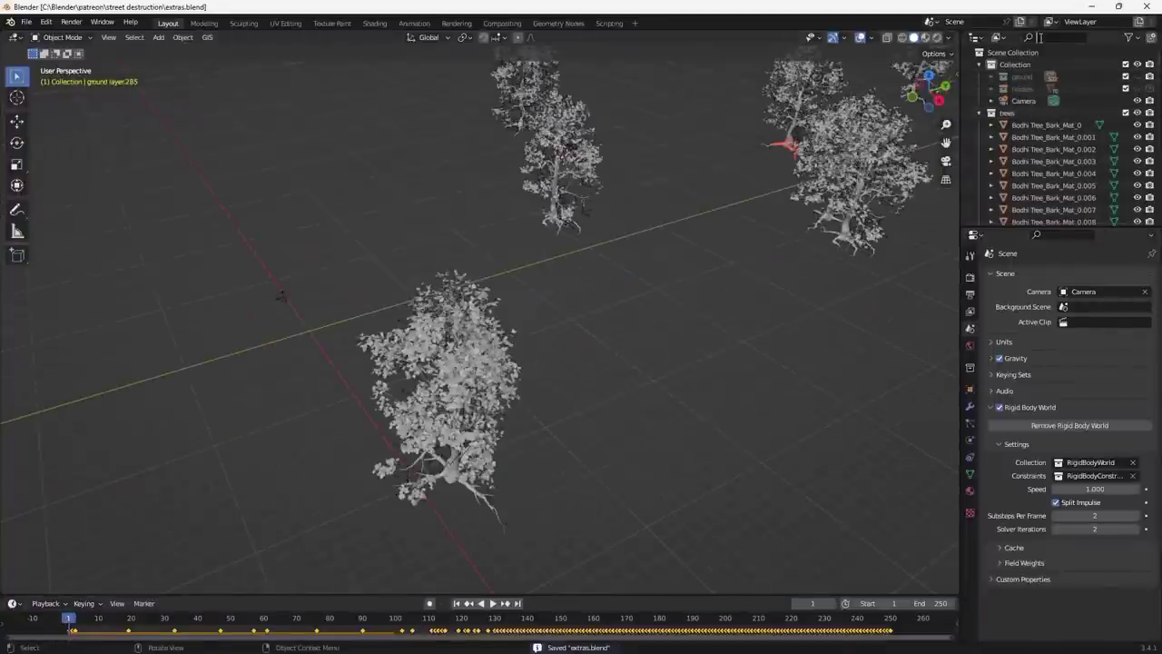
pyautogui.click(1041, 41)
pyautogui.write('constra')
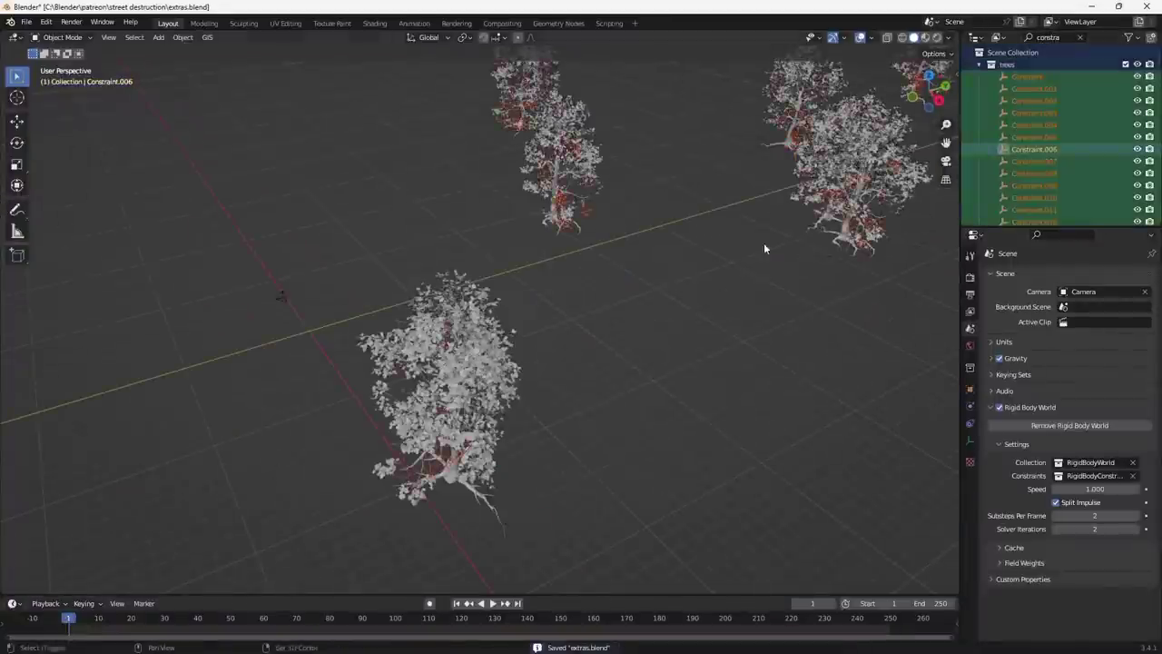
# Circle-select three of the trees from above
pyautogui.moveTo(763, 242)
pyautogui.mouseDown(button='middle')
pyautogui.moveTo(714, 249)
pyautogui.moveTo(459, 469)
pyautogui.mouseUp(button='middle')
pyautogui.scroll(3, 545, 453)
pyautogui.press('c')
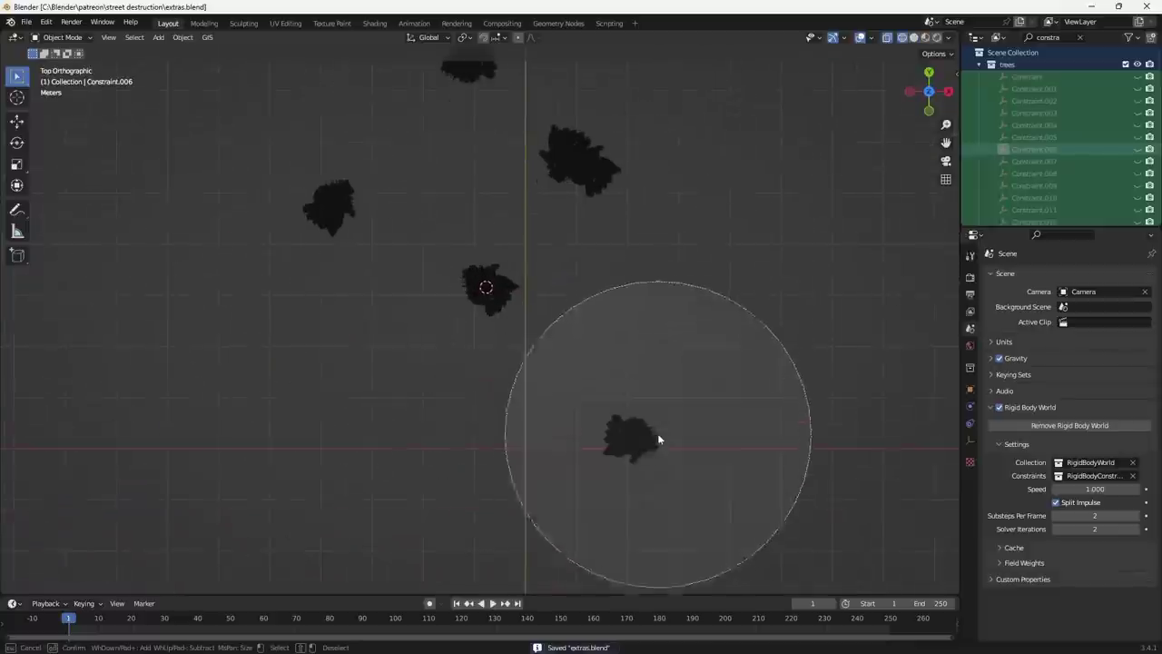
pyautogui.scroll(7, 657, 433)
pyautogui.moveTo(658, 433); pyautogui.dragTo(287, 192)
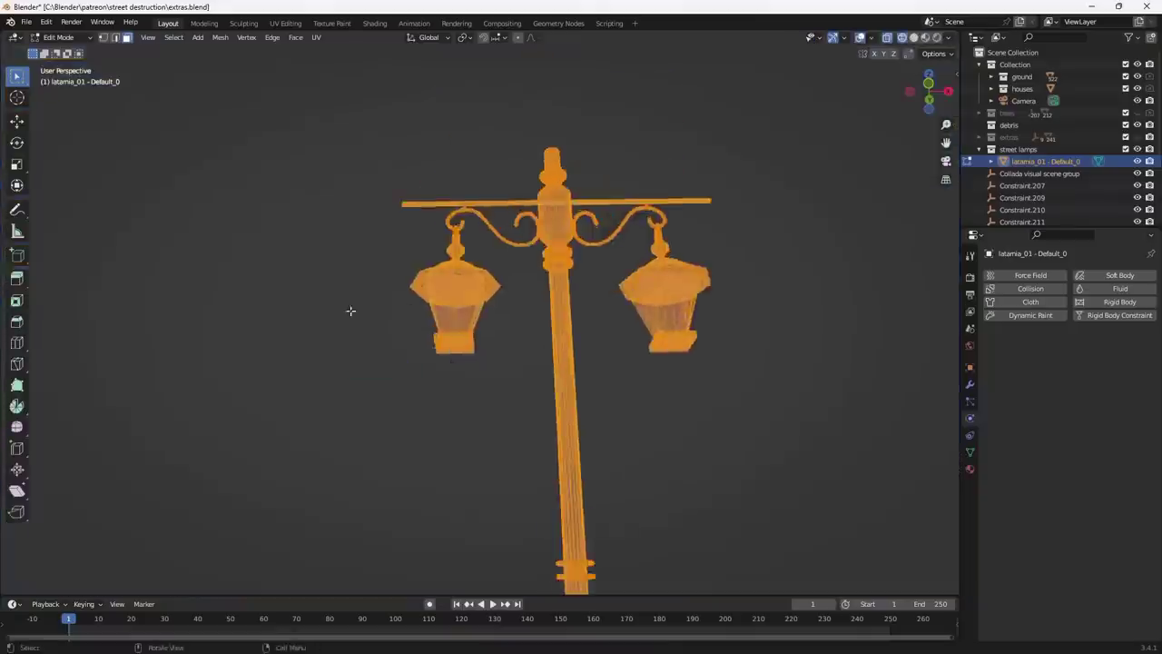
# Grow the selection across the lantern's faces on the lamp post
pyautogui.press('z')
pyautogui.moveTo(657, 323); pyautogui.dragTo(513, 323, button='middle')
pyautogui.press('ctrl+KP_Add')
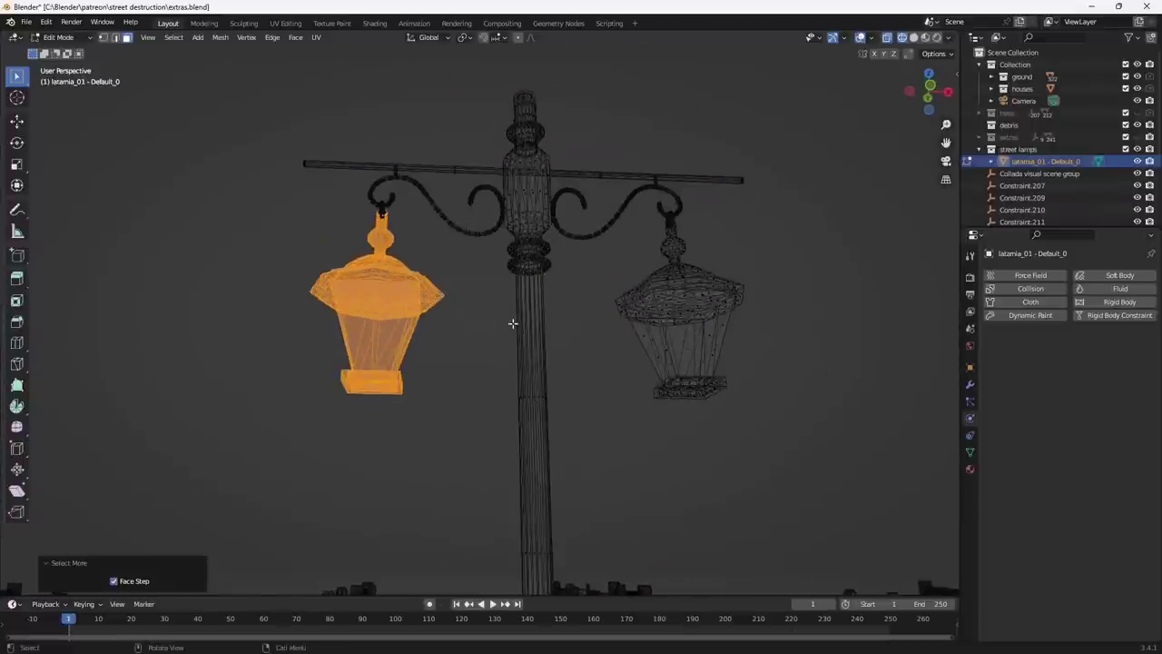
pyautogui.keyDown('shift'); pyautogui.moveTo(697, 321); pyautogui.dragTo(828, 71, button='middle'); pyautogui.keyUp('shift')
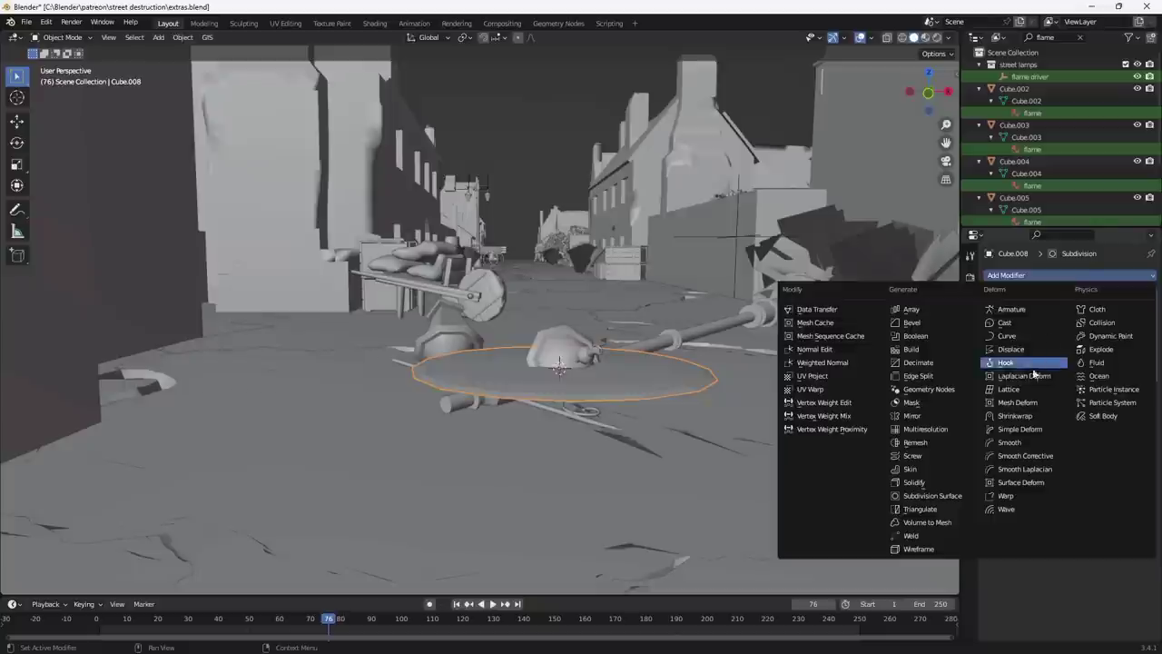
# Give the plane a Clouds-textured Displace limited to 'Group', then make it a fire emitter at resolution 100
pyautogui.click(962, 371)
pyautogui.press('Tab')
pyautogui.click(970, 451)
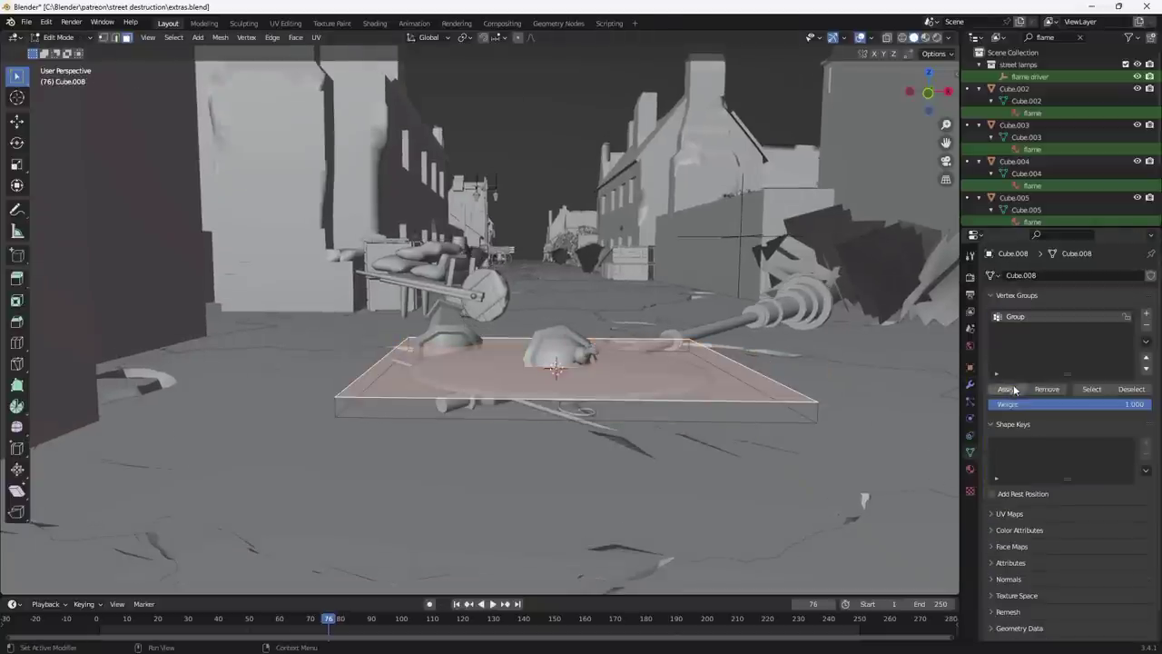
pyautogui.press('Tab')
pyautogui.click(971, 384)
pyautogui.click(1053, 514)
pyautogui.click(1084, 408)
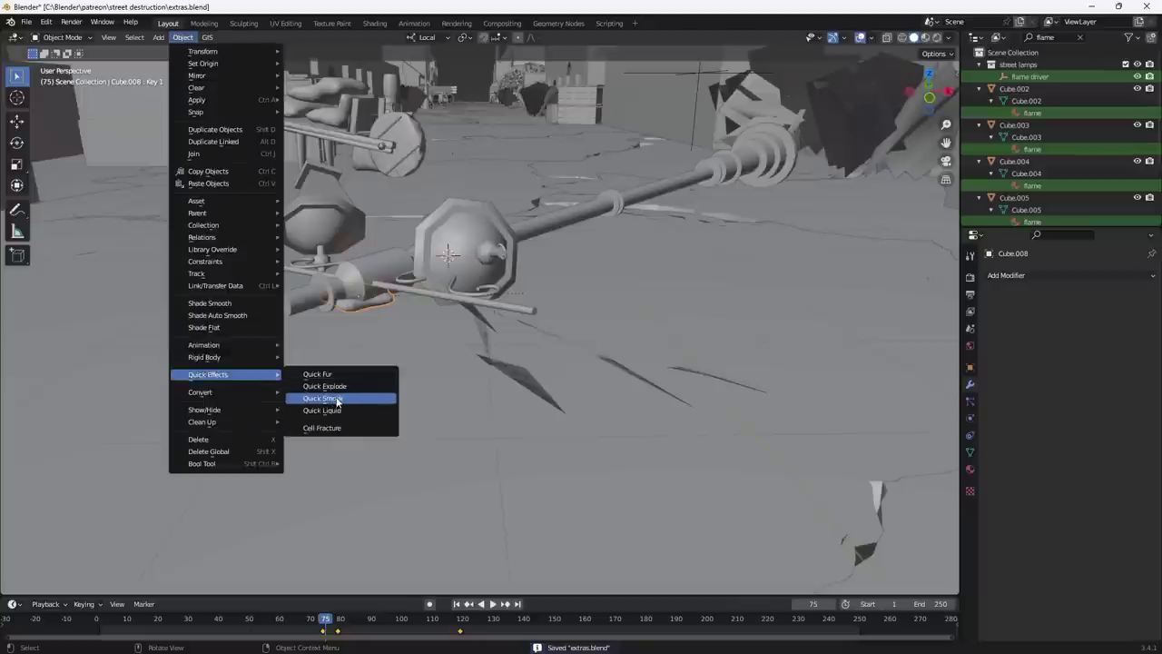
pyautogui.click(337, 400)
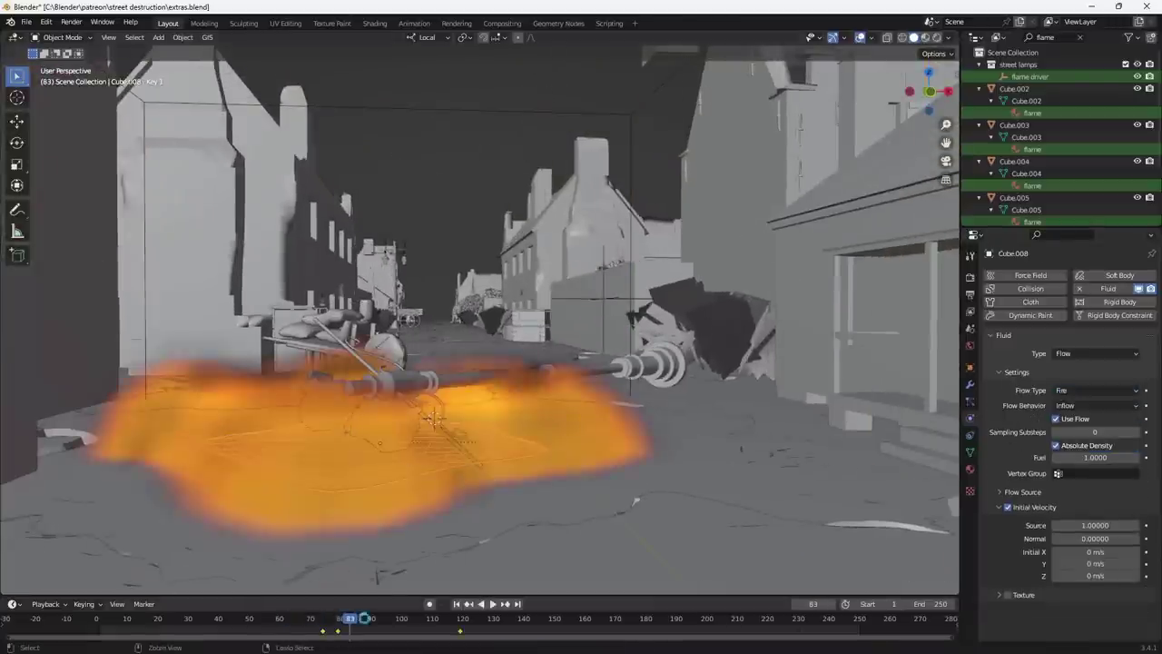
pyautogui.press('Return')
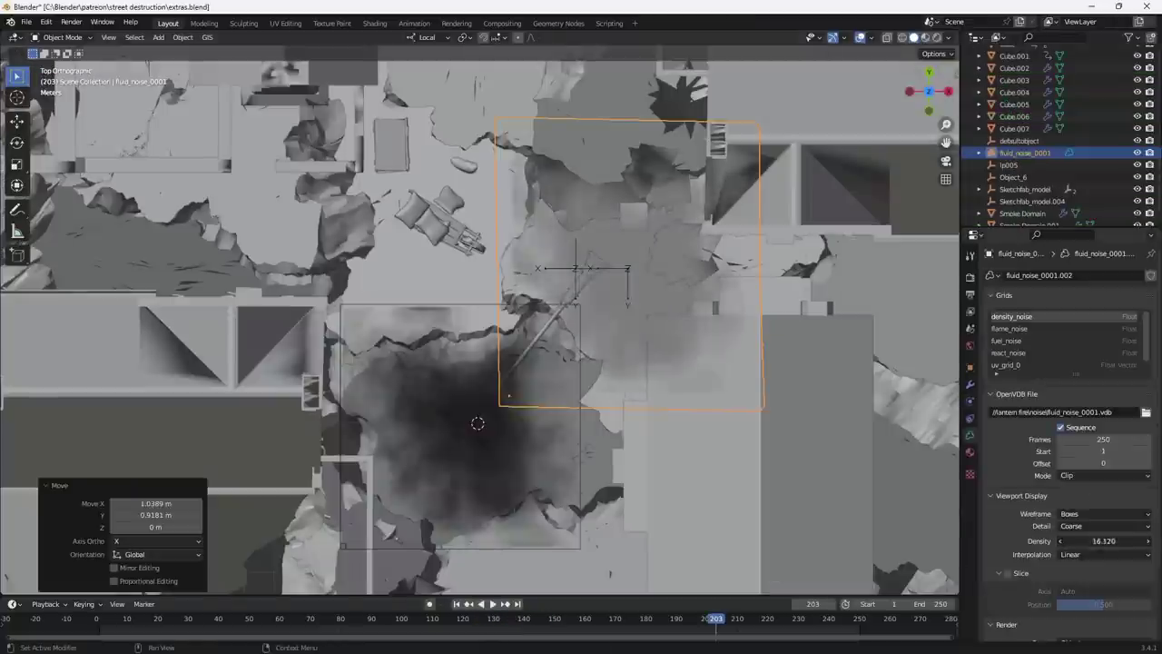
# Move fluid_noise_0001 about 1.04 m in X and 0.92 m in Y
pyautogui.press('g')
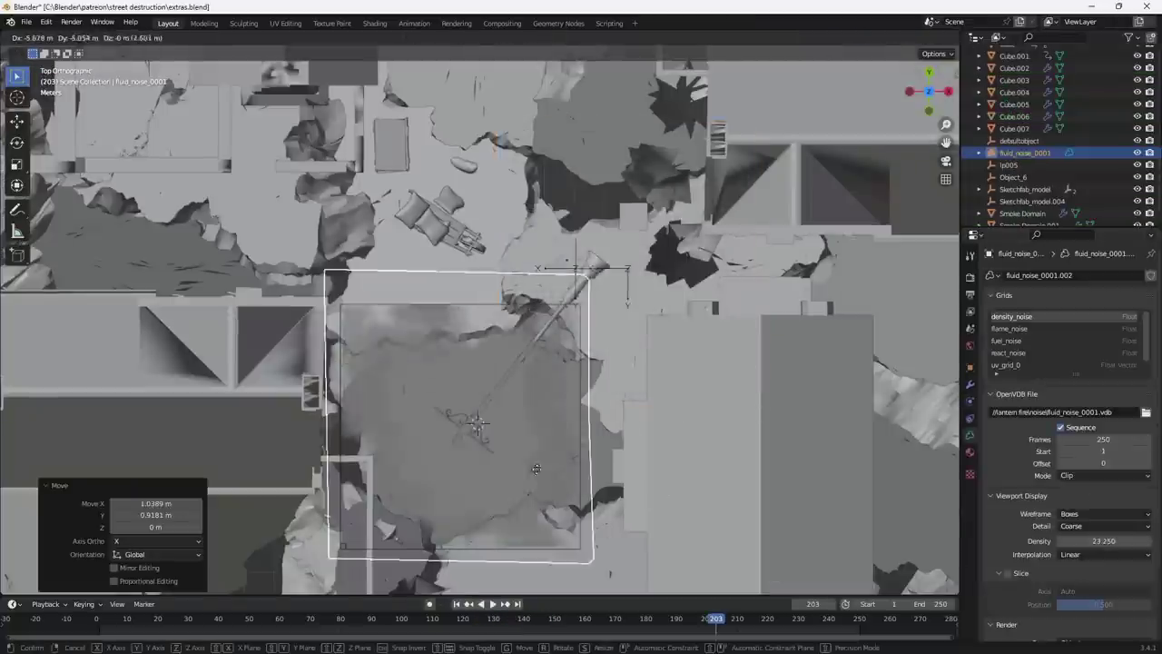
pyautogui.scroll(3, 536, 468)
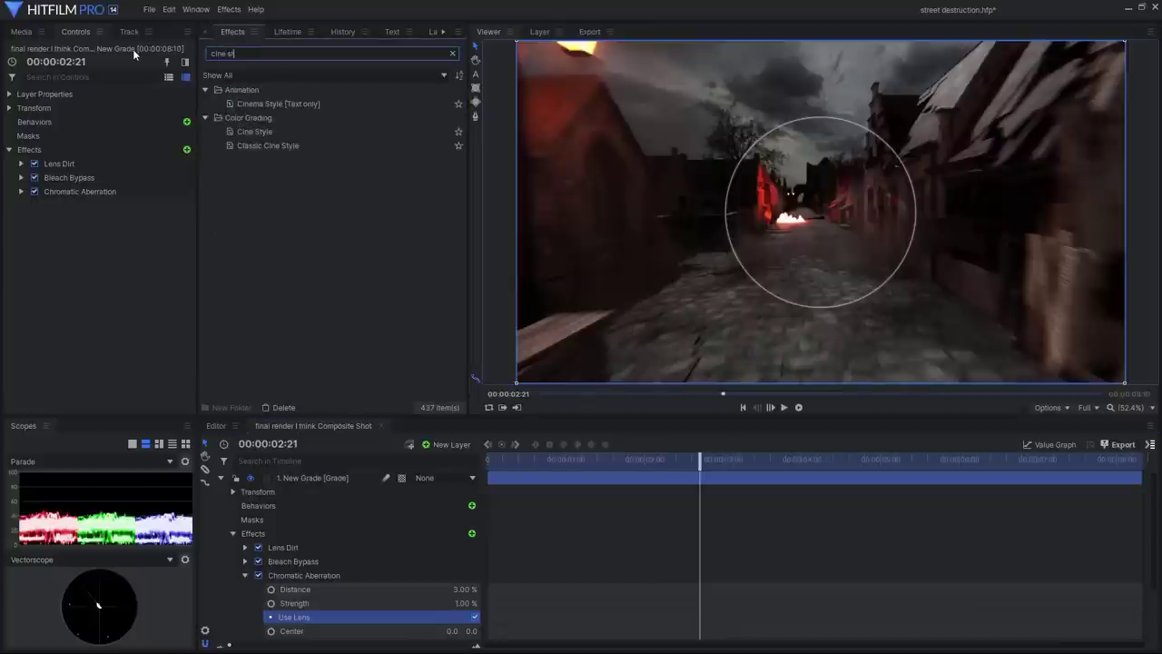
# Apply Cine Style to the New Grade layer and expand the Bleach Bypass settings
pyautogui.moveTo(254, 131); pyautogui.dragTo(329, 555)
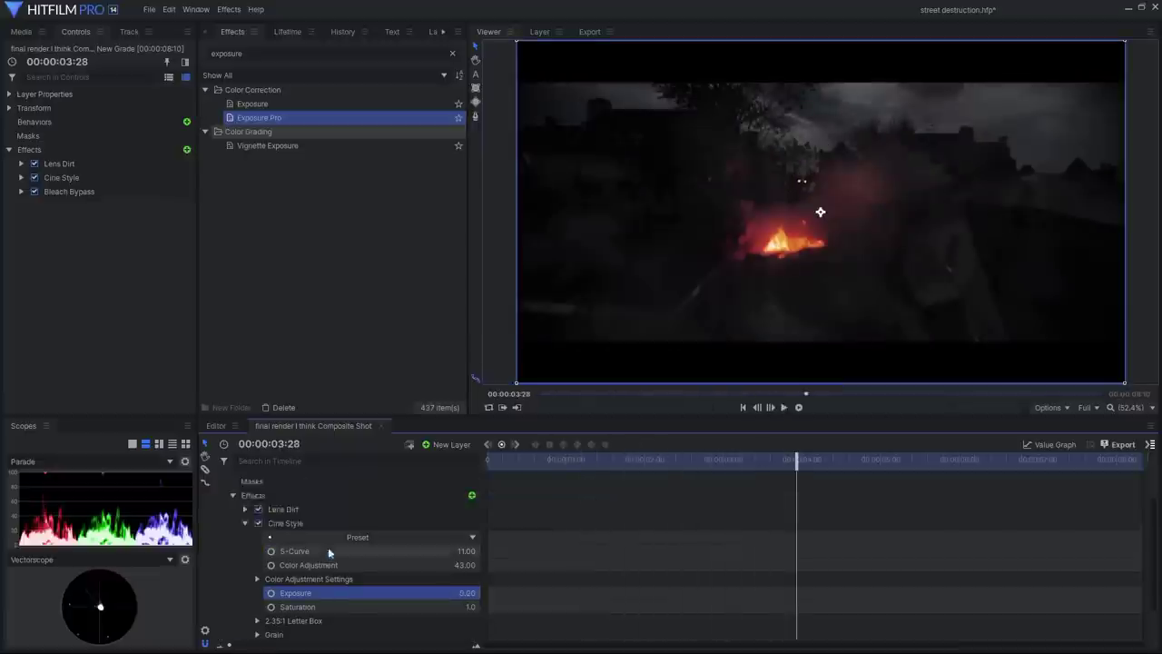
pyautogui.scroll(-2, 329, 550)
pyautogui.click(245, 617)
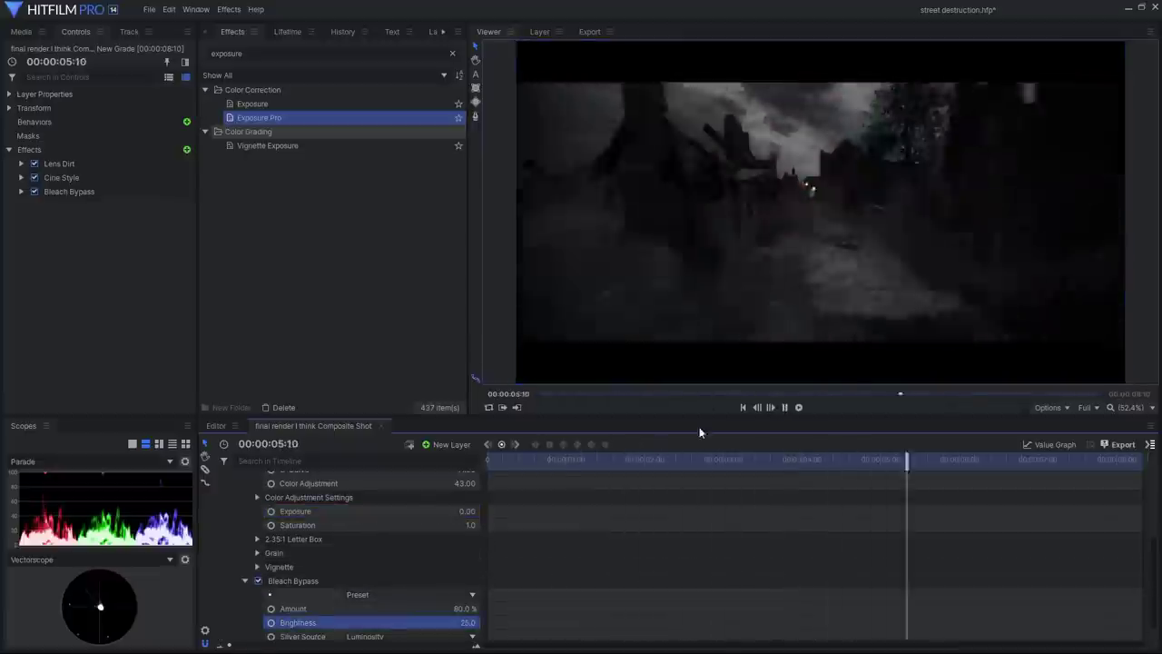